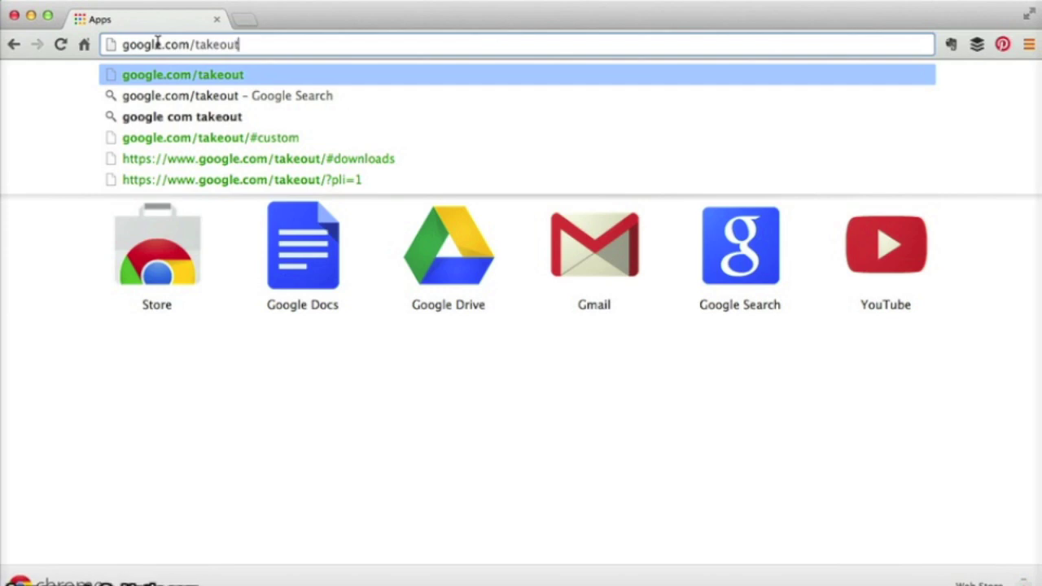
Load google.com/takeout and start creating a new data archive
key(Return)
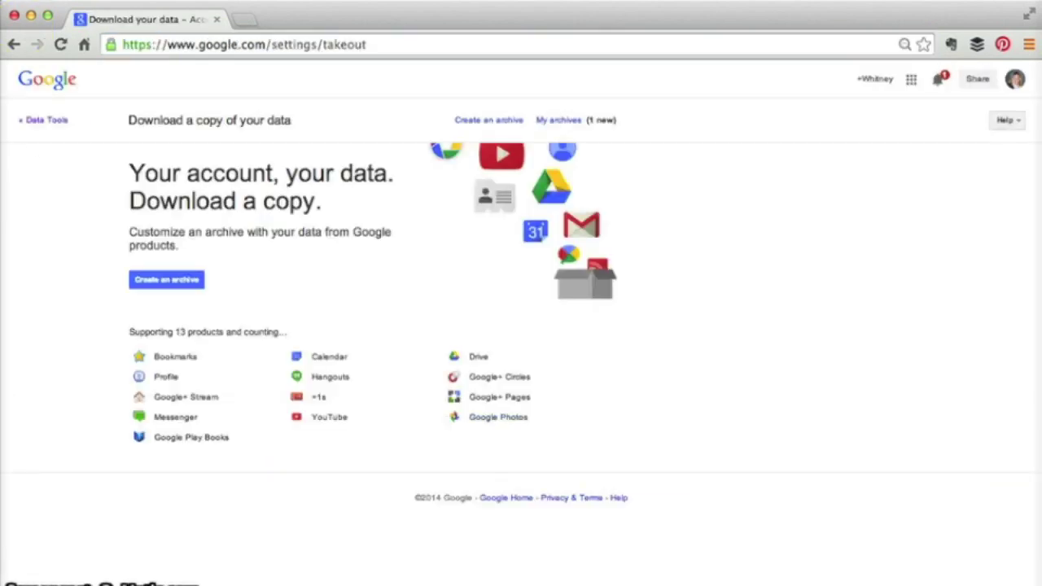
click(179, 283)
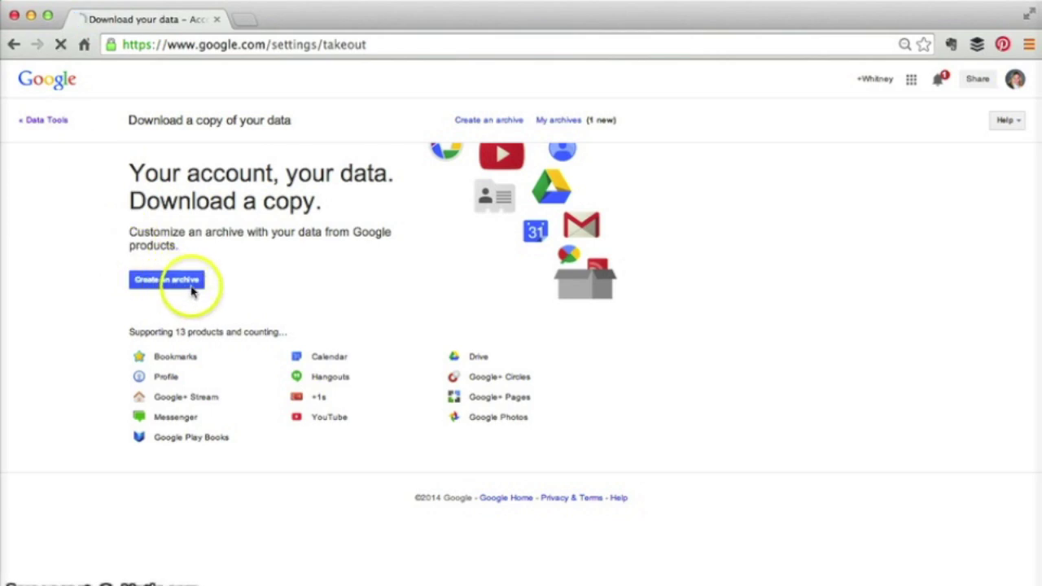
Deselect all products, include only Google+ Circles, and expand its options
click(189, 283)
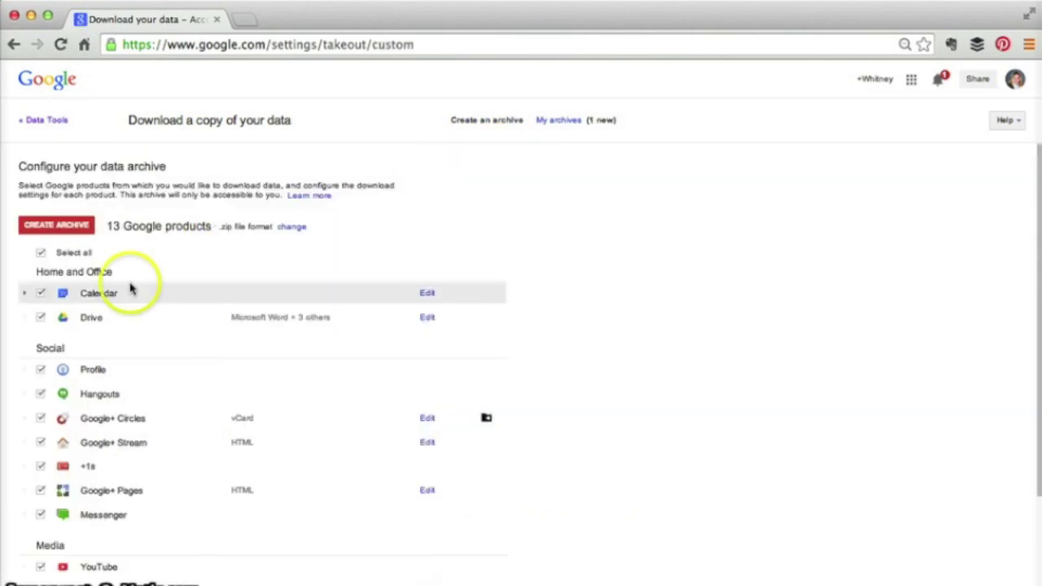
click(42, 255)
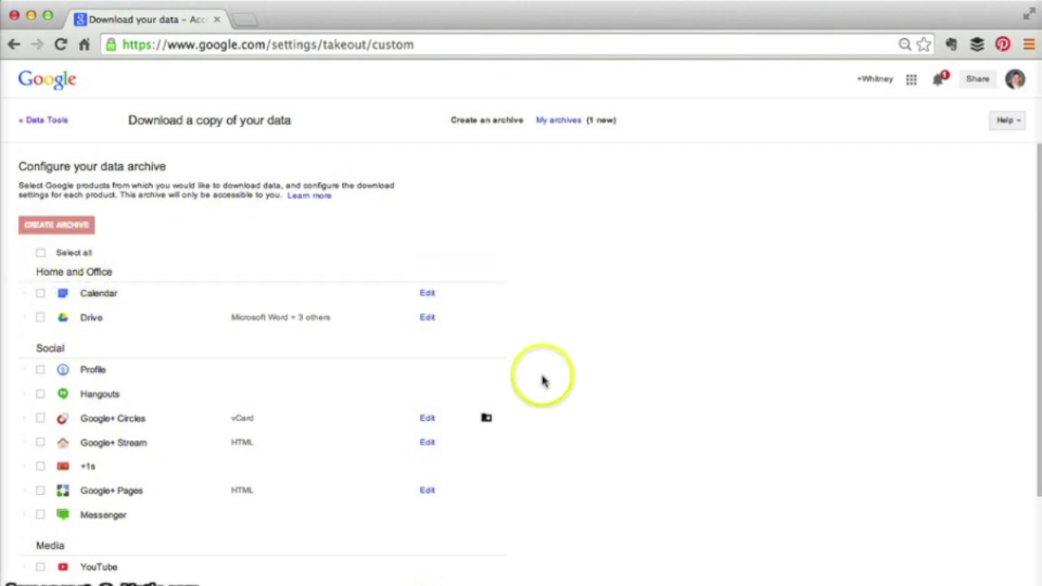
scroll(542, 379, down, 2)
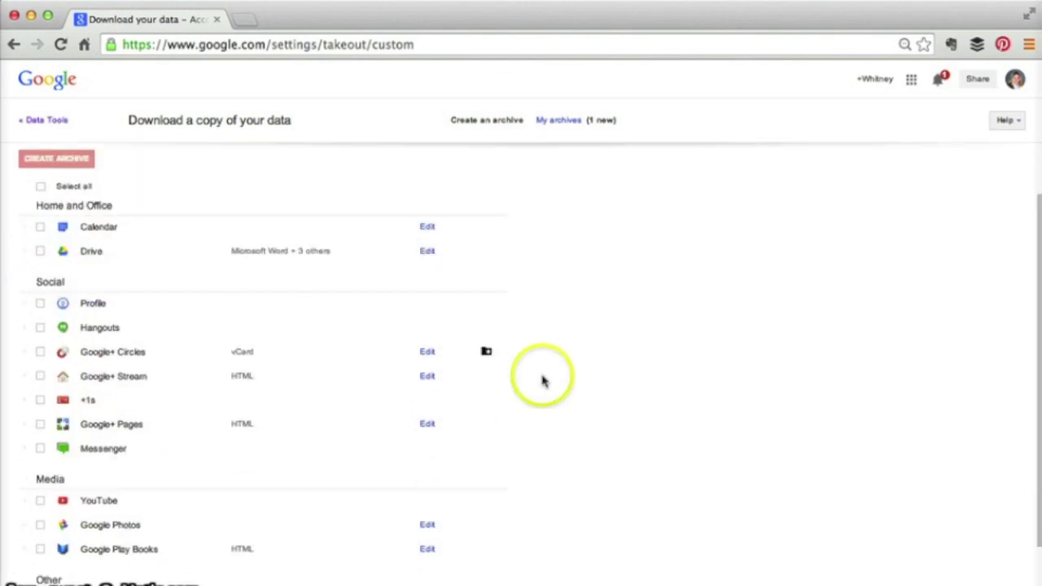
click(38, 352)
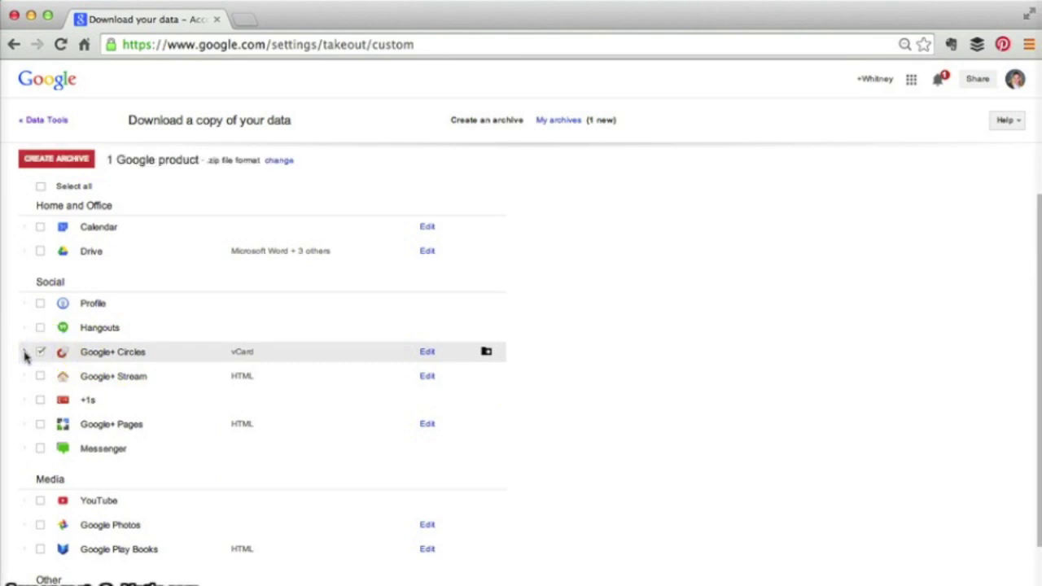
click(25, 354)
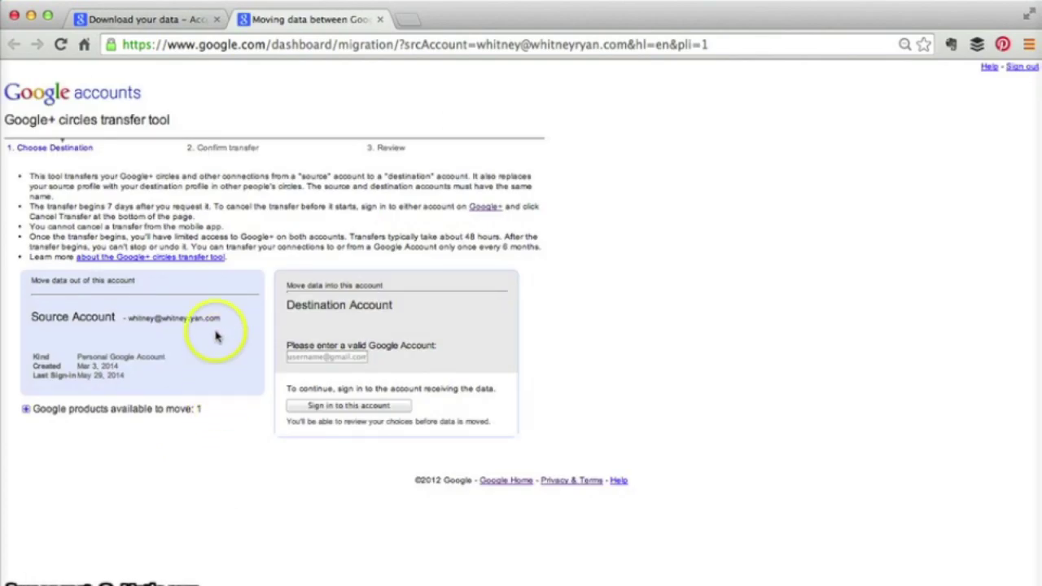
Paste the personal Gmail address as the destination account and begin its sign-in
click(334, 356)
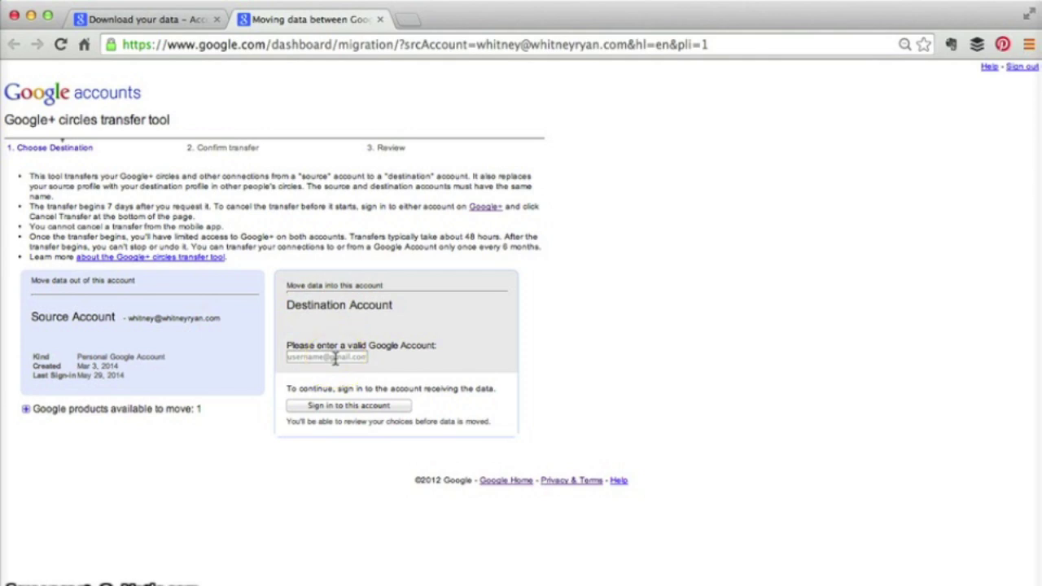
key(super+v)
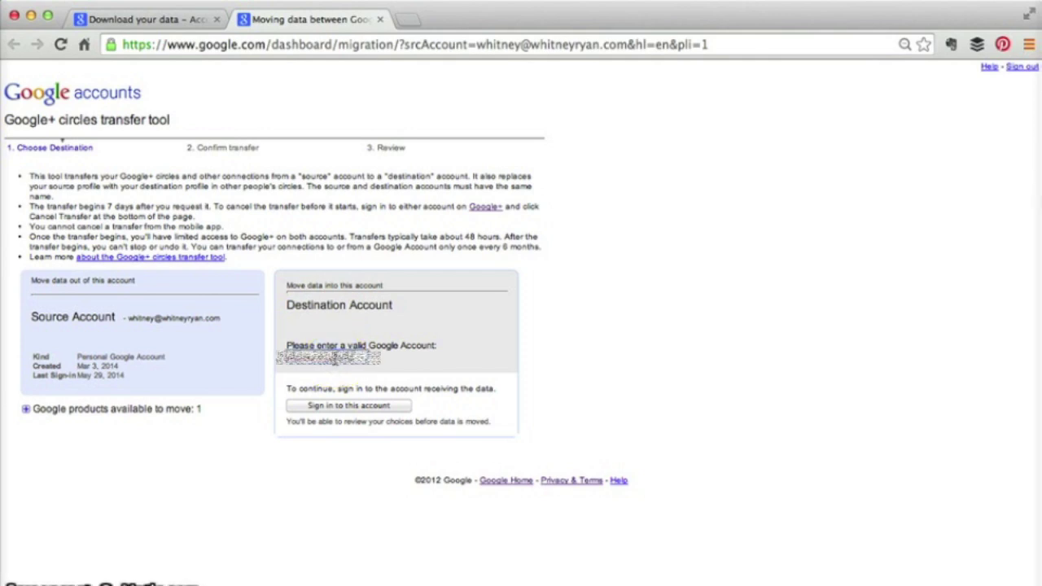
click(398, 377)
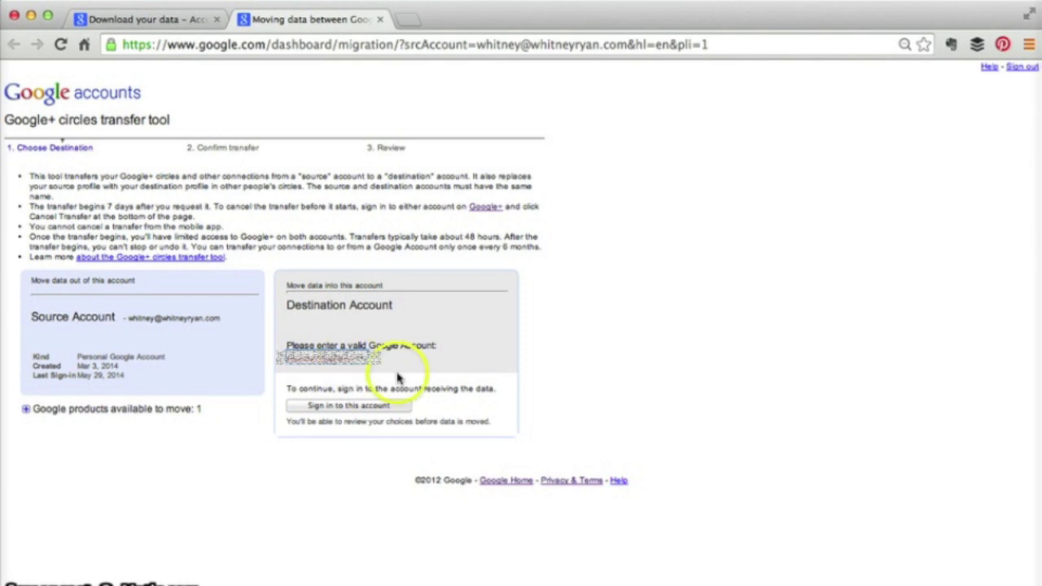
click(385, 413)
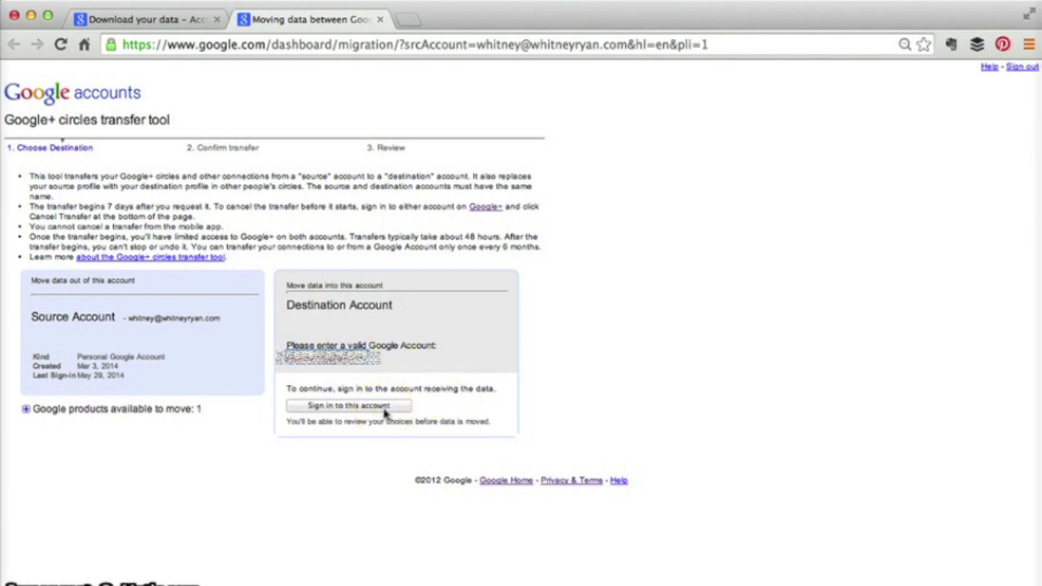
drag(390, 367, 306, 341)
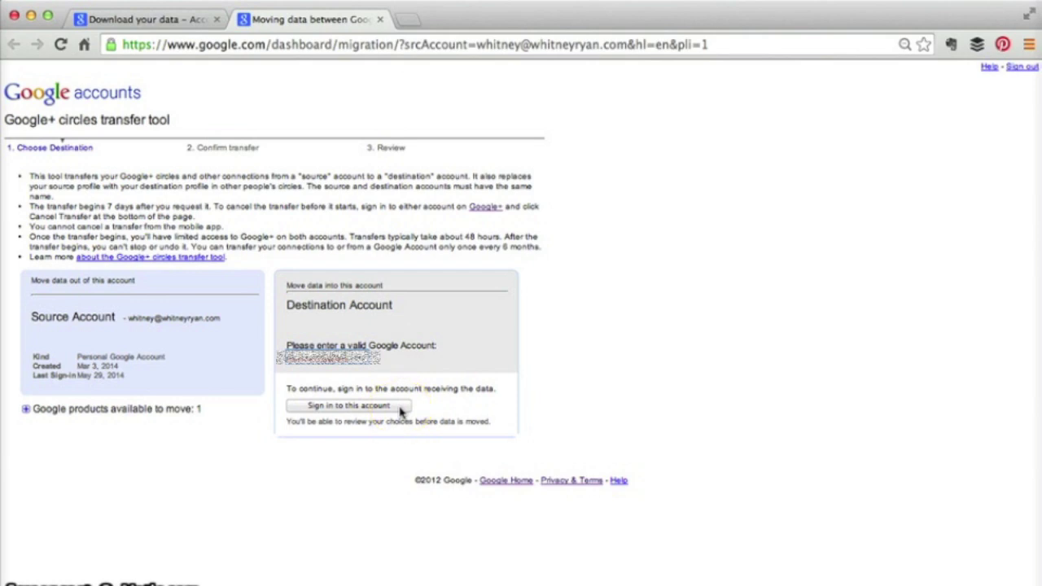
Sign in to the destination account by entering its password
click(399, 412)
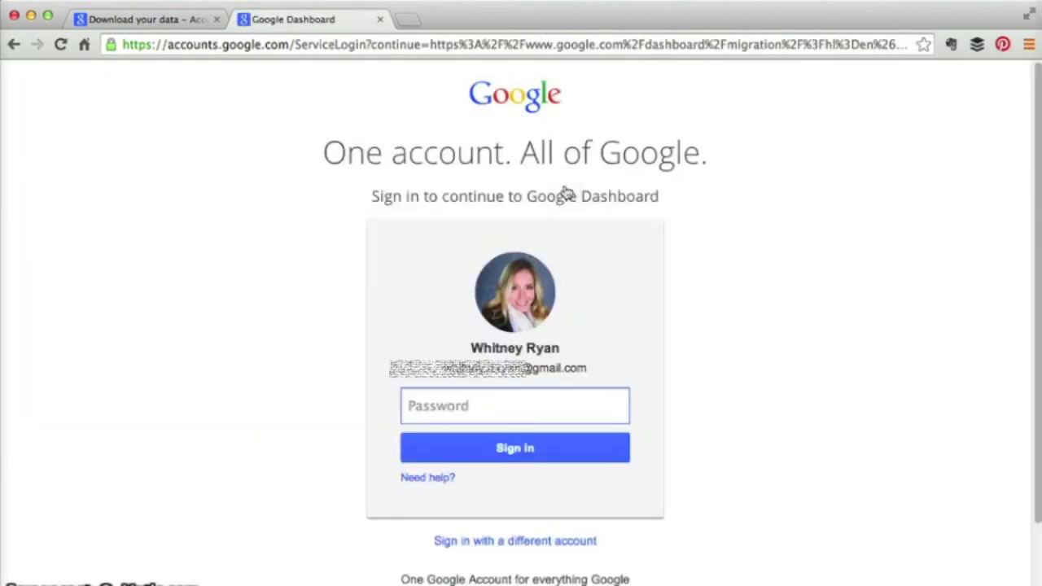
text(••••••••••)
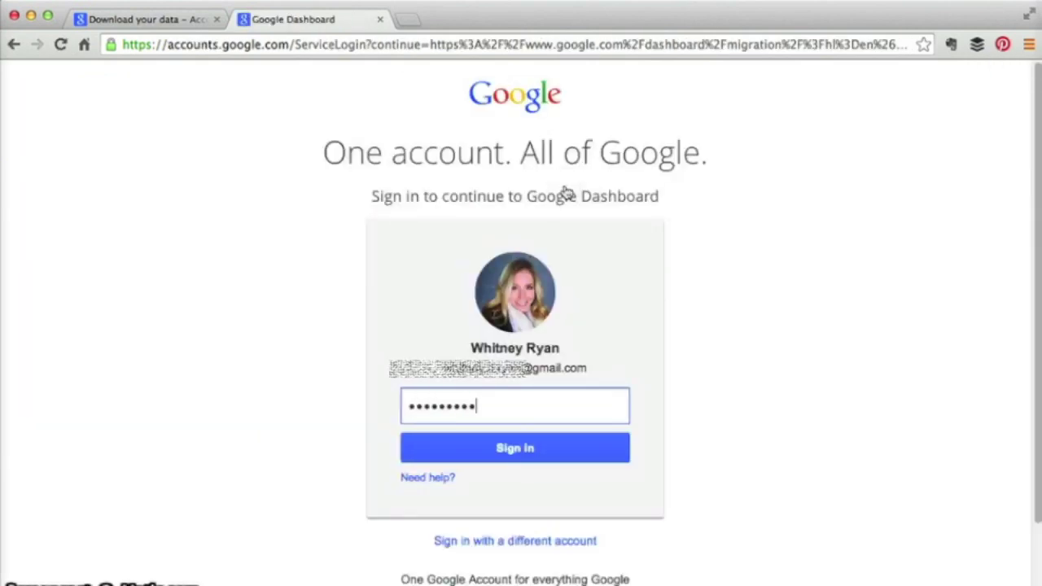
text(•)
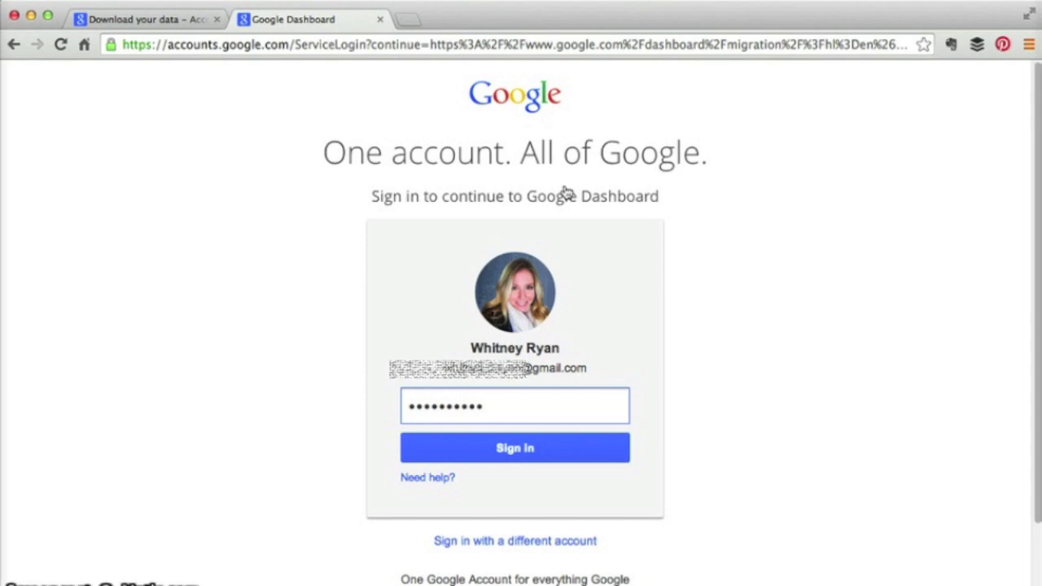
key(Return)
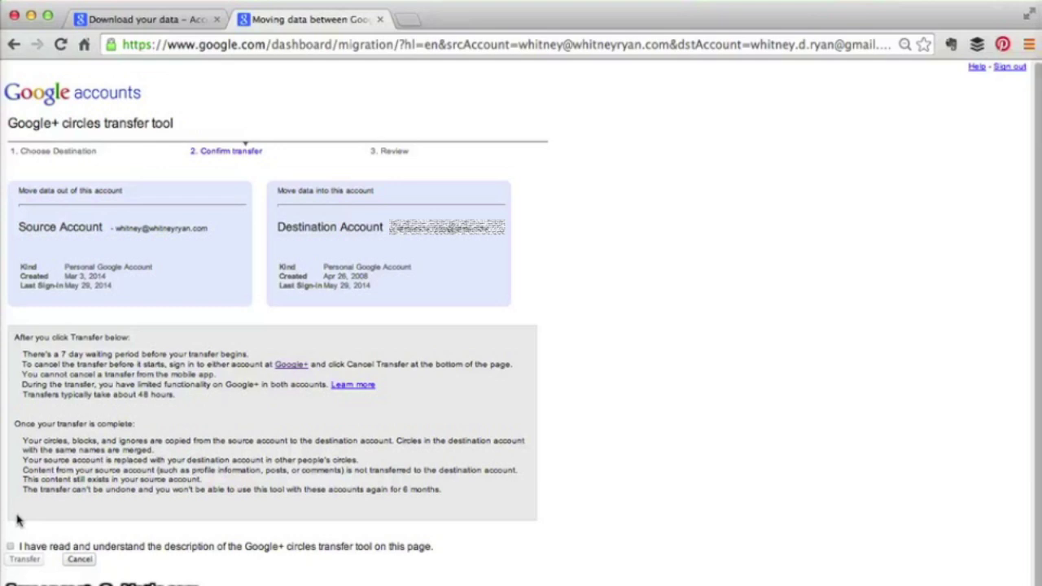
Acknowledge the transfer terms and submit the circles transfer, scheduled to begin in 7 days
scroll(18, 521, down, 1)
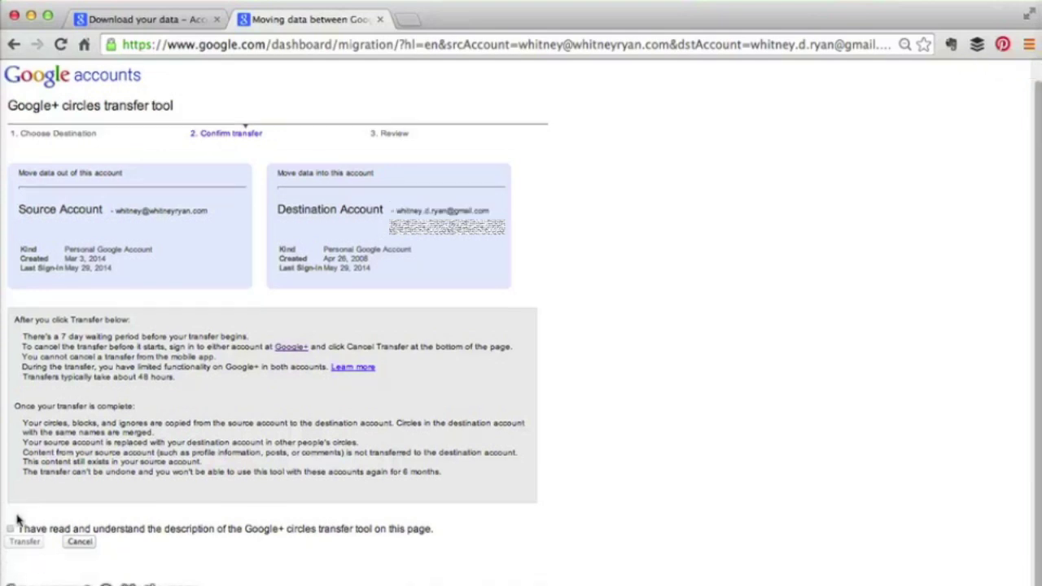
click(9, 529)
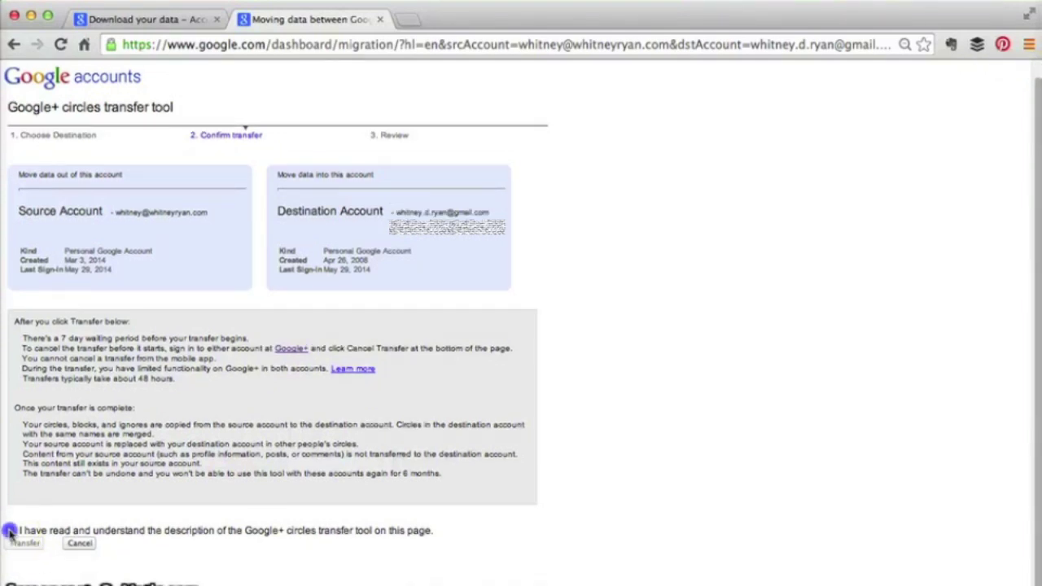
click(18, 535)
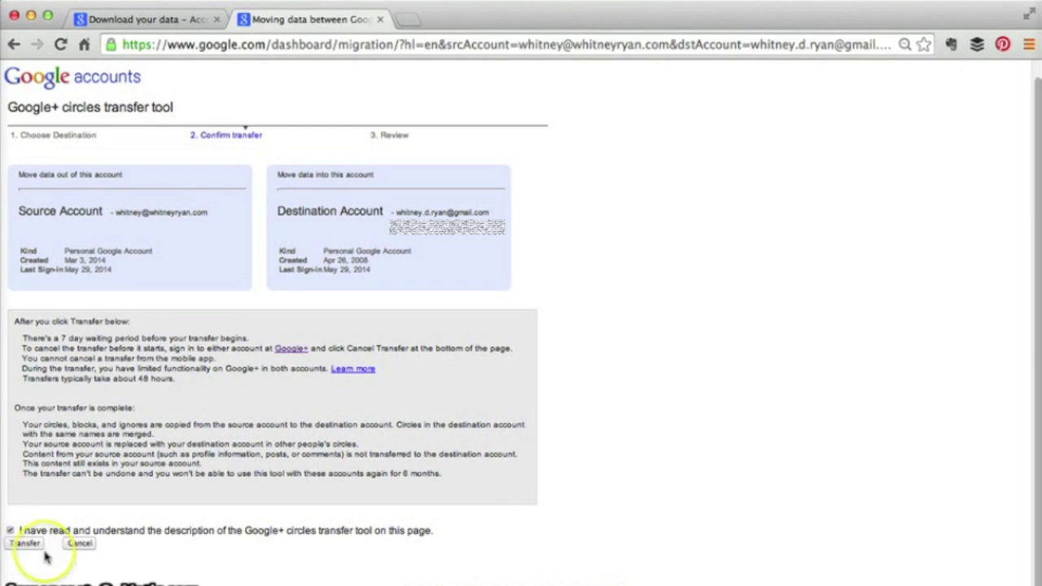
click(33, 543)
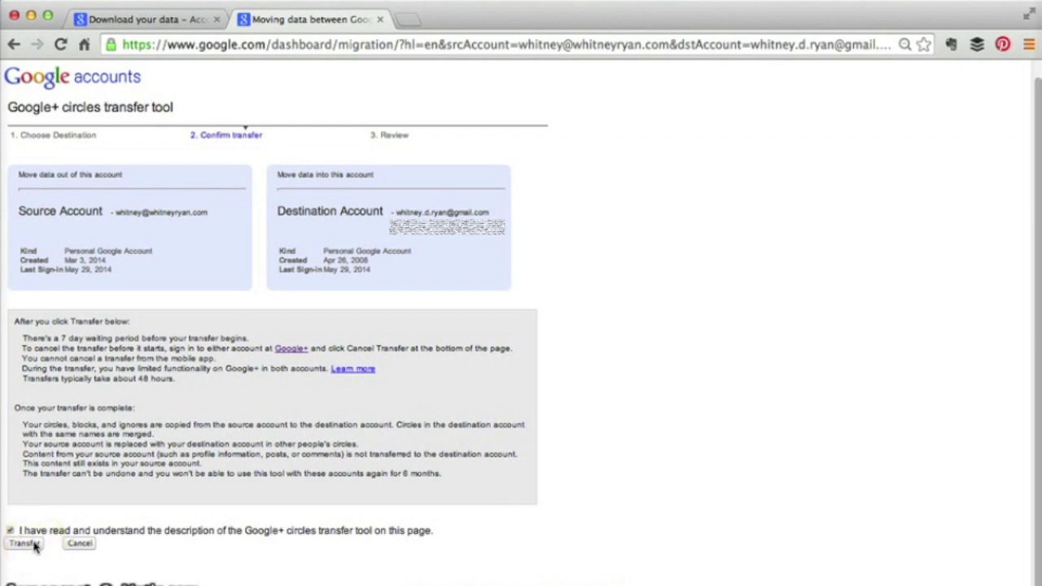
click(34, 544)
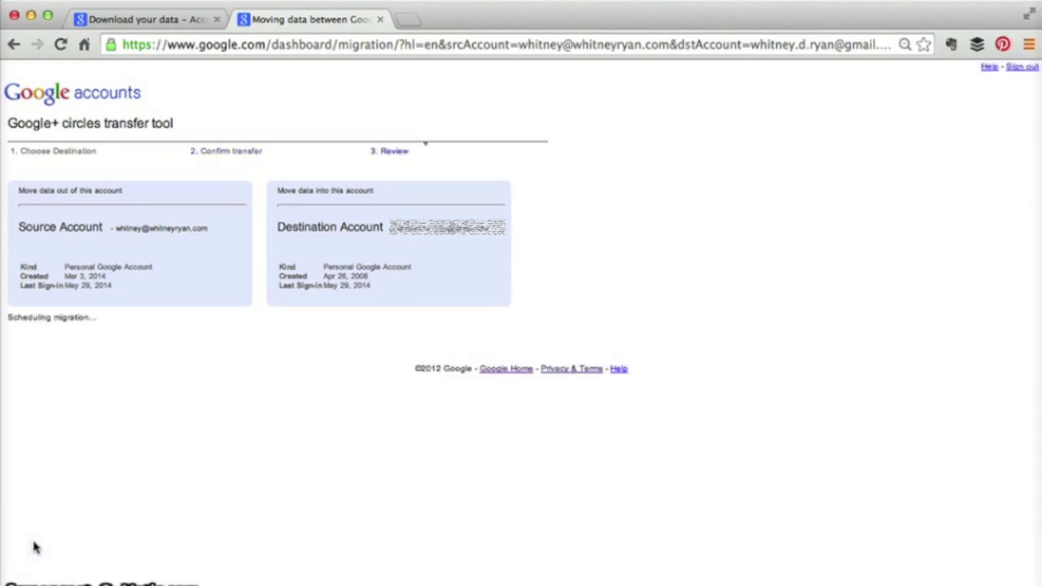